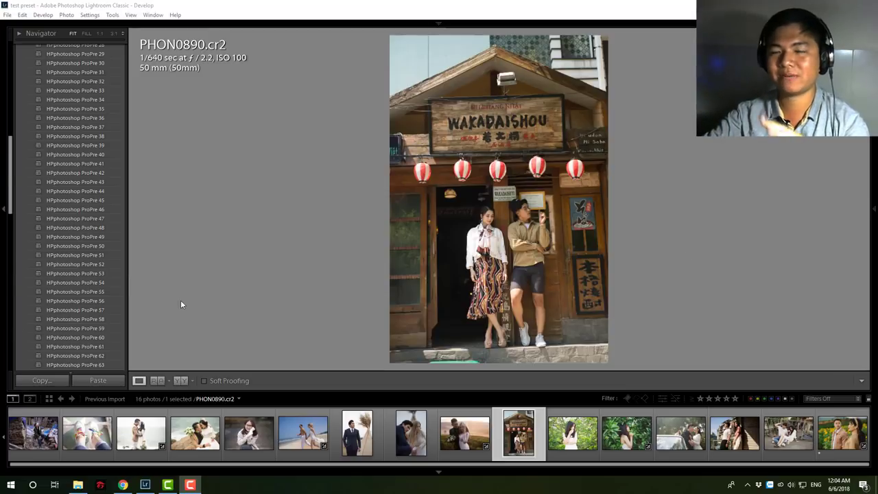
Try HPphotoshop ProPre presets on PHON0890, then switch to the _DSC1074 leaves portrait
click(64, 231)
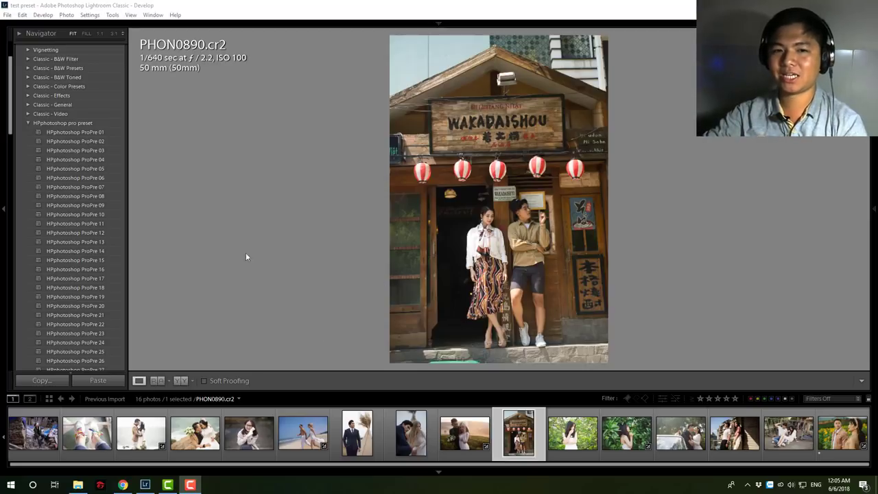
scroll(91, 224, down, 5)
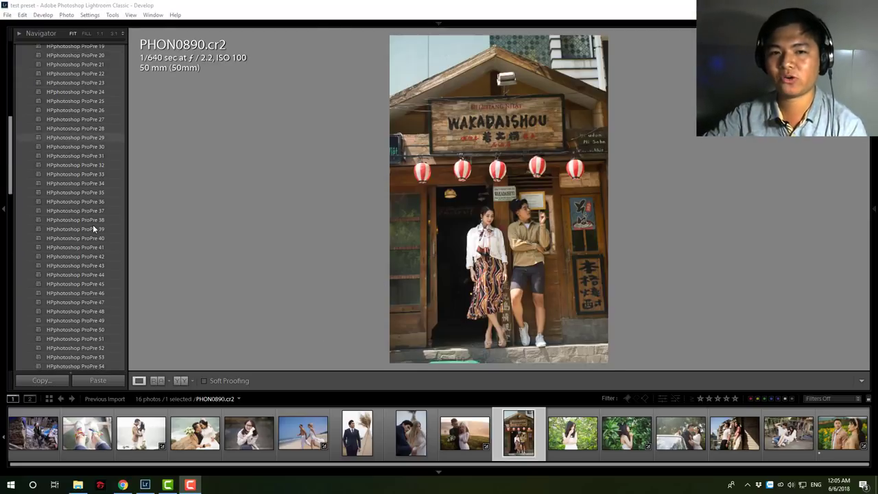
scroll(93, 224, down, 5)
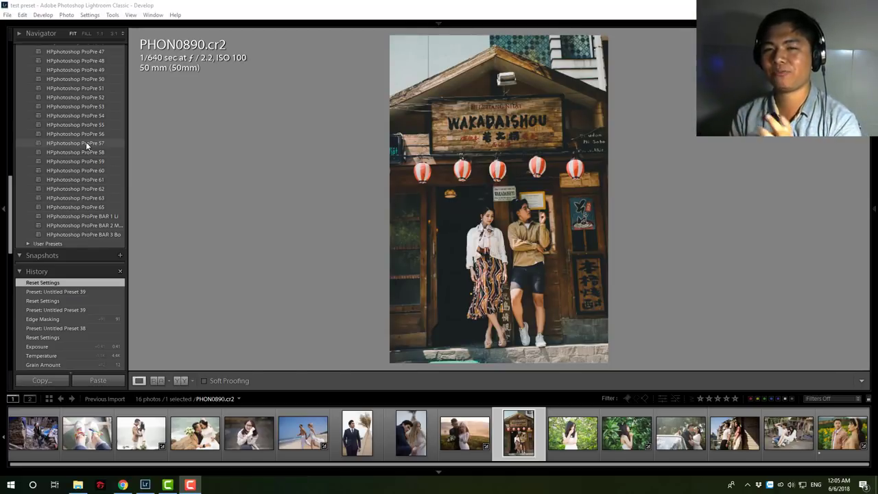
click(626, 432)
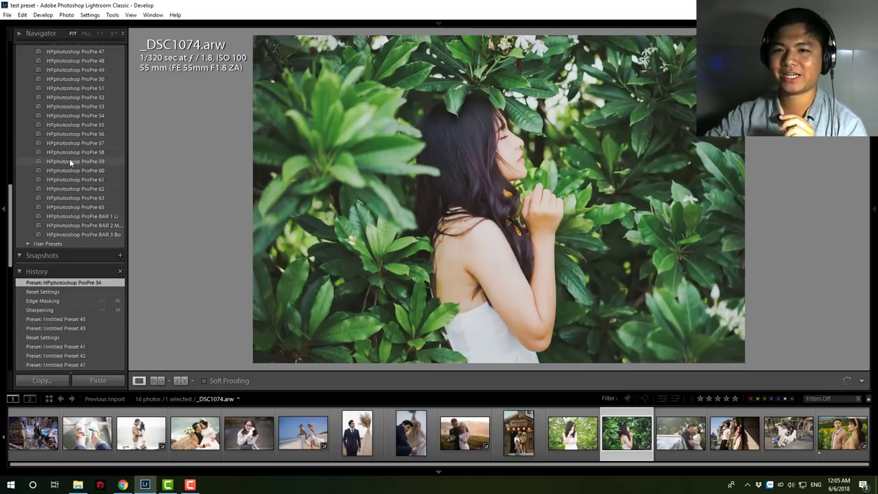
Scroll the presets list and bring up _MG_2082.cr2, the seaside couple photo
scroll(69, 141, up, 2)
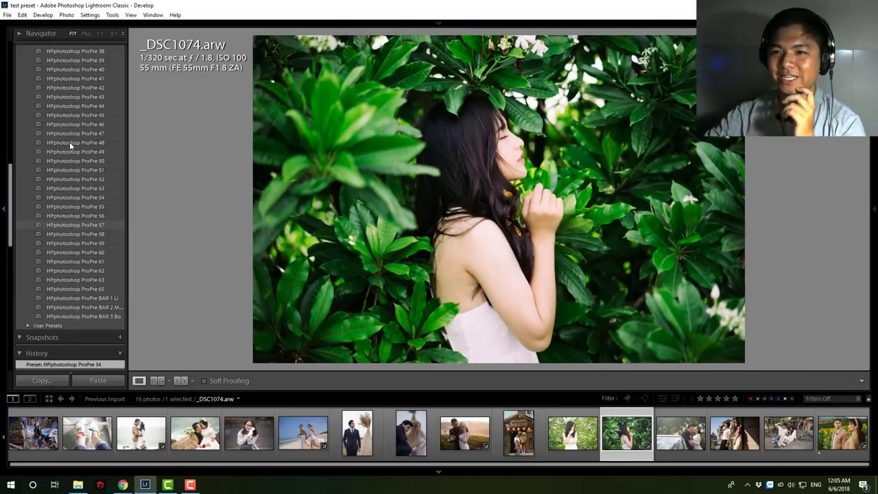
scroll(69, 141, up, 2)
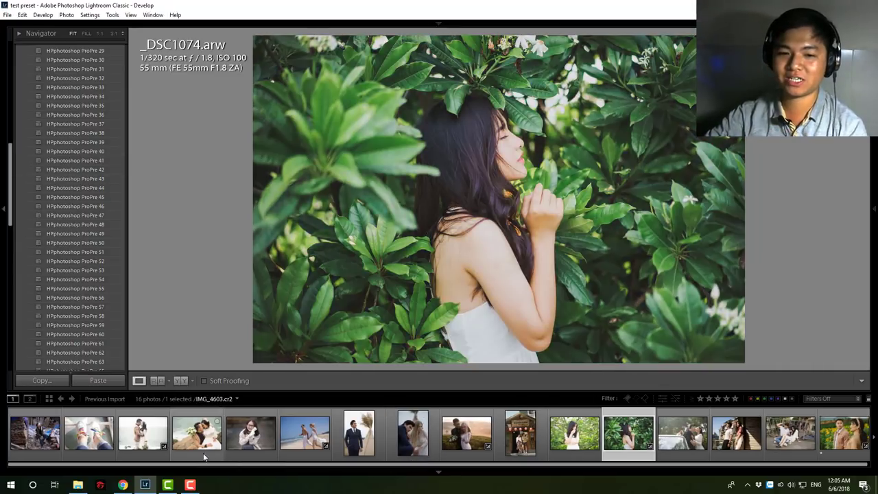
click(142, 435)
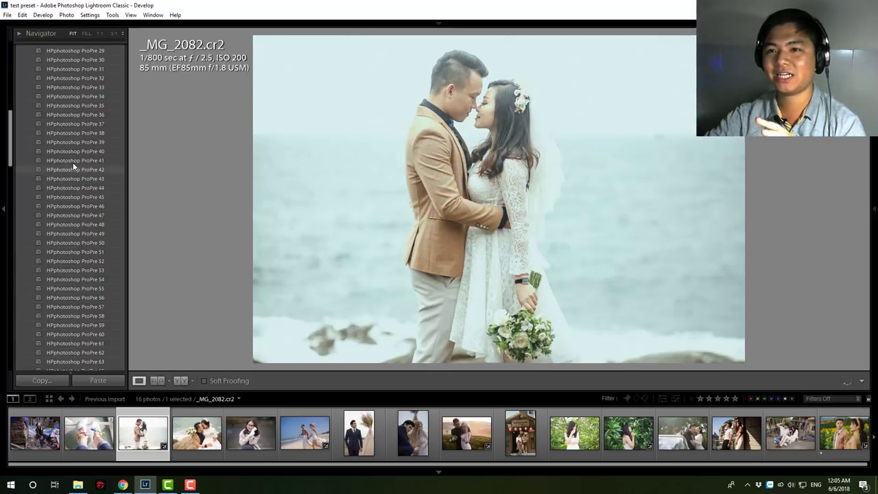
scroll(72, 132, up, 5)
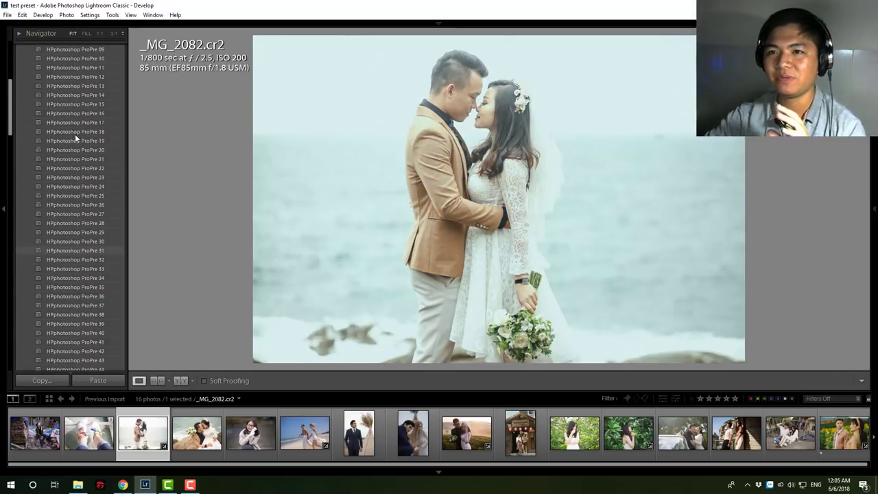
Apply HPphotoshop ProPre 11 to _MG_2082, preview other presets, then switch to IMG_4603.cr2
click(89, 69)
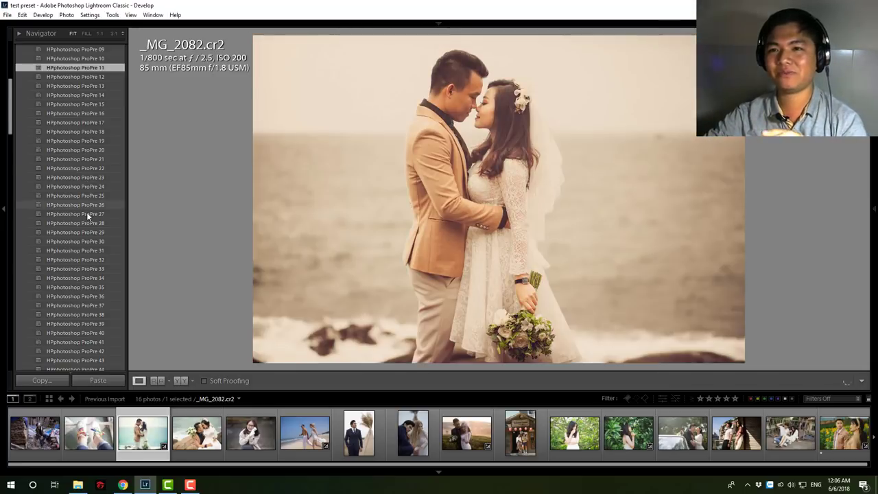
scroll(87, 213, down, 5)
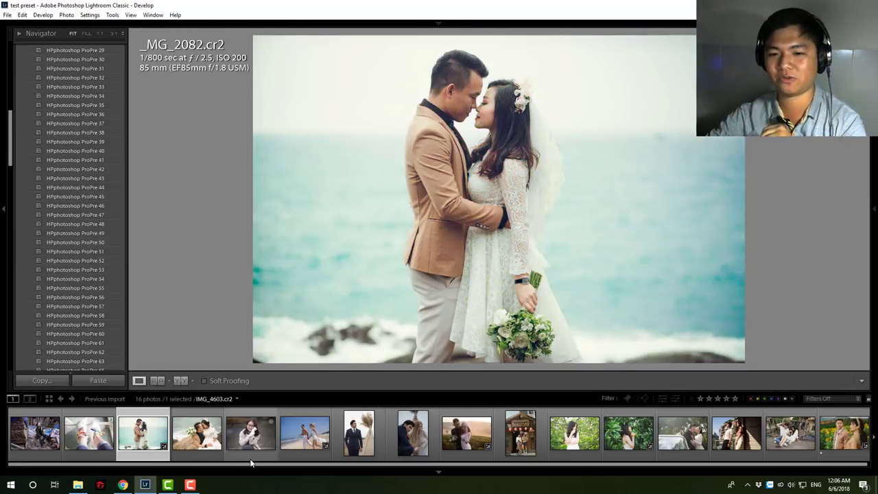
click(251, 446)
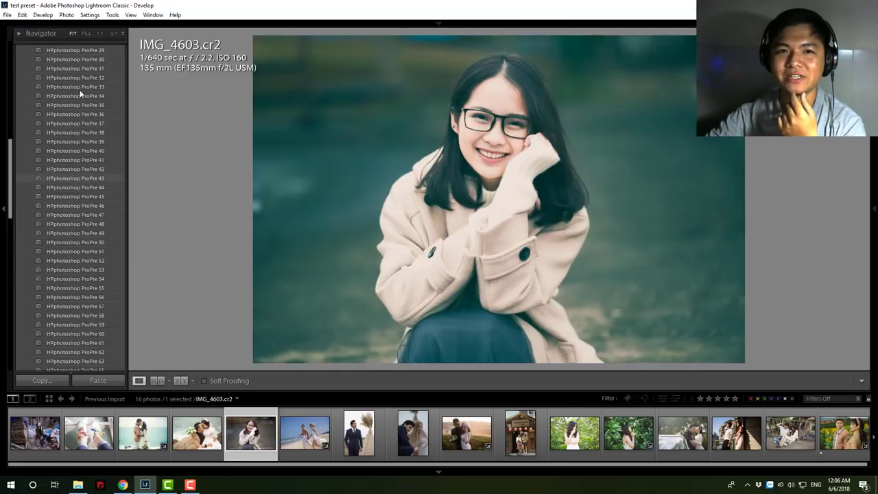
Apply HPphotoshop ProPre 19 to 8Y0A6716, then switch to the 8Y0A7180 railing photo
scroll(75, 92, up, 5)
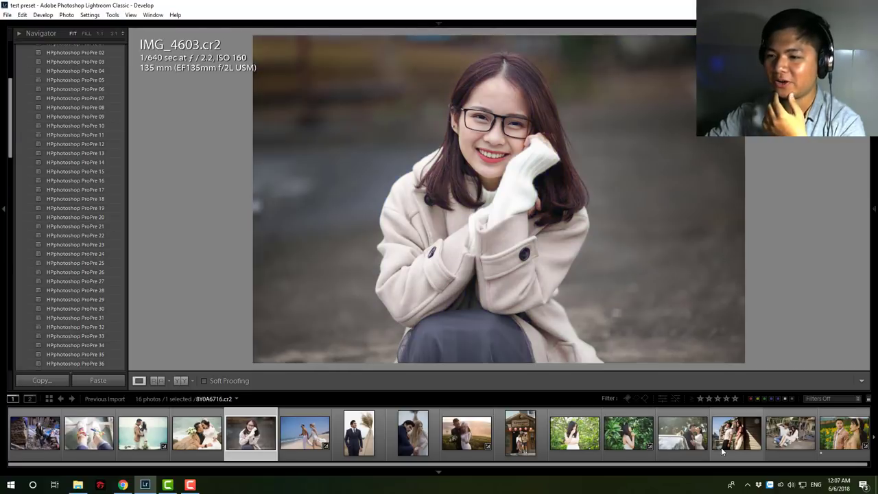
click(736, 432)
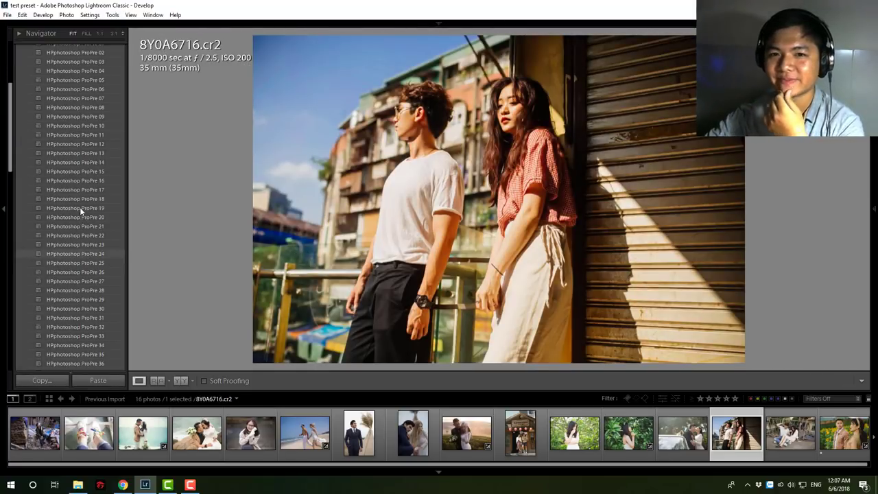
click(81, 205)
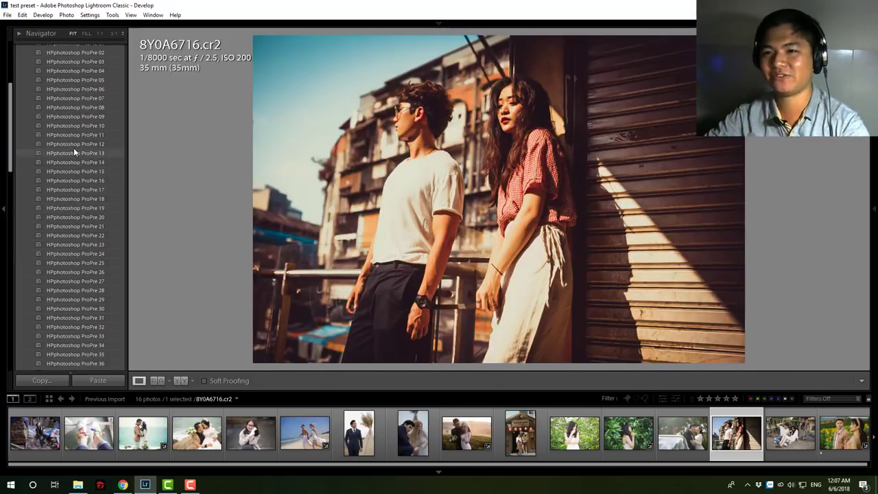
click(788, 428)
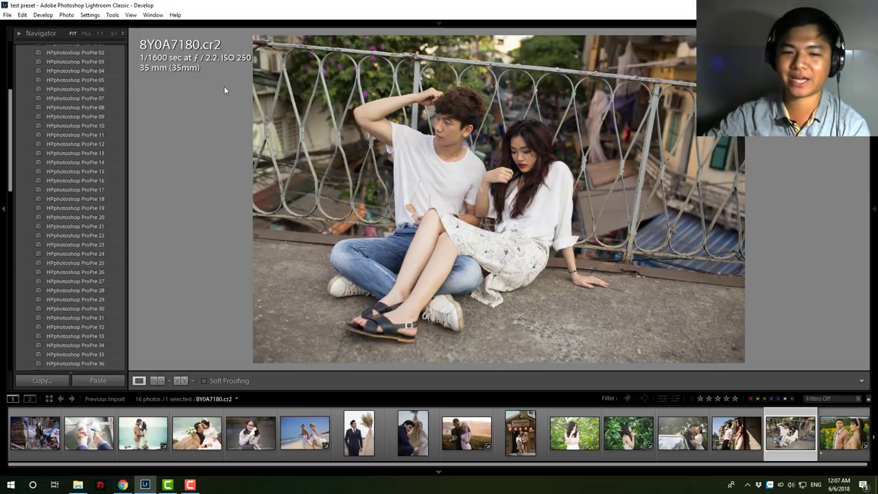
click(77, 484)
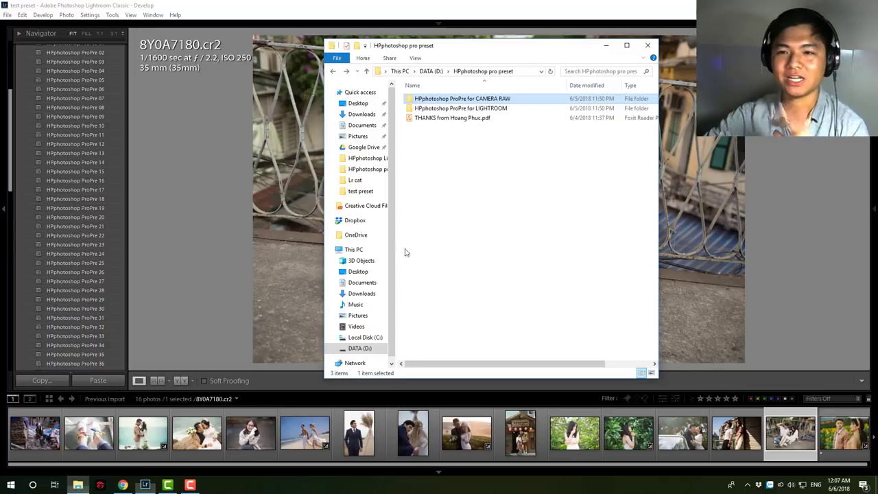
click(488, 108)
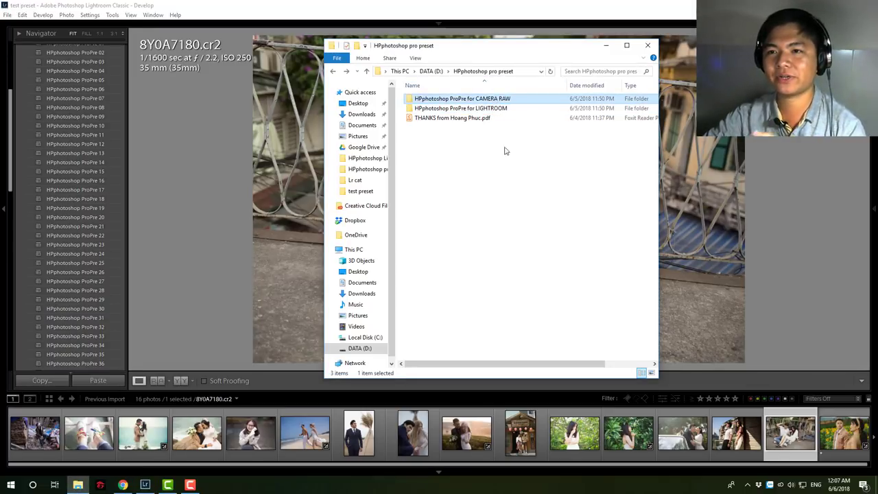
double_click(497, 109)
click(333, 73)
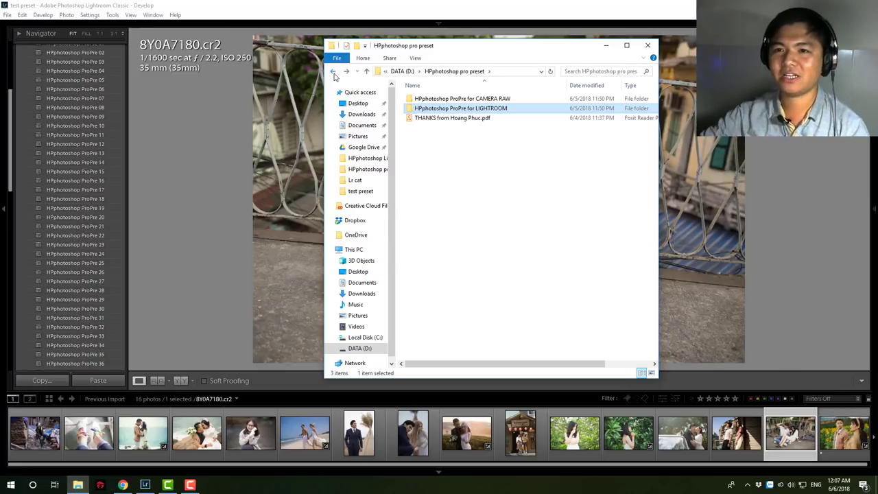
click(541, 206)
click(410, 13)
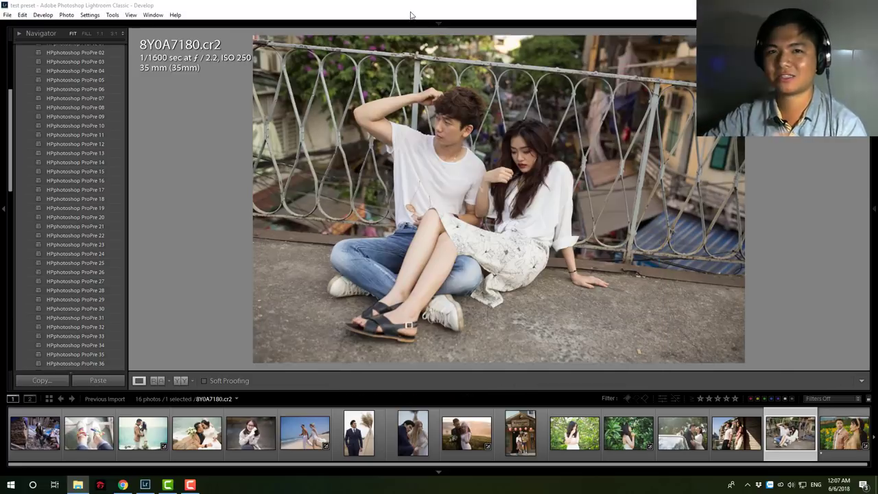
Reveal the Lightroom presets folder from the Presets tab of Edit > Preferences
click(47, 15)
mouse_move(22, 14)
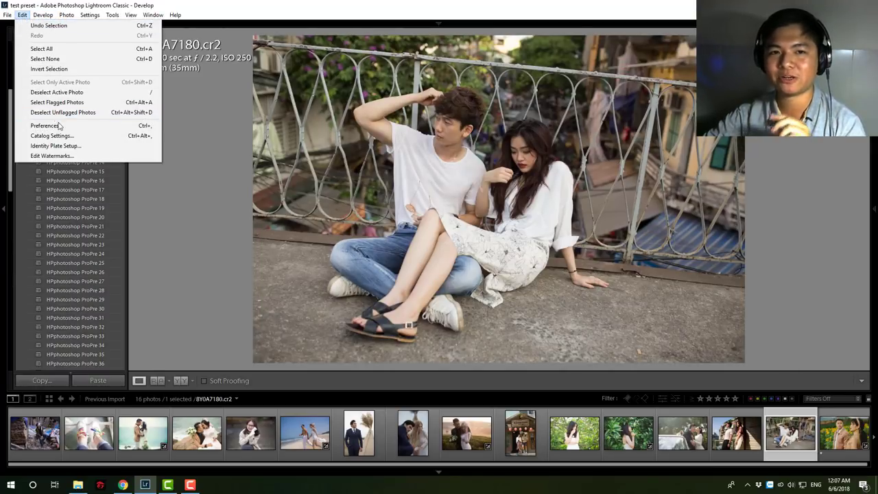
click(60, 125)
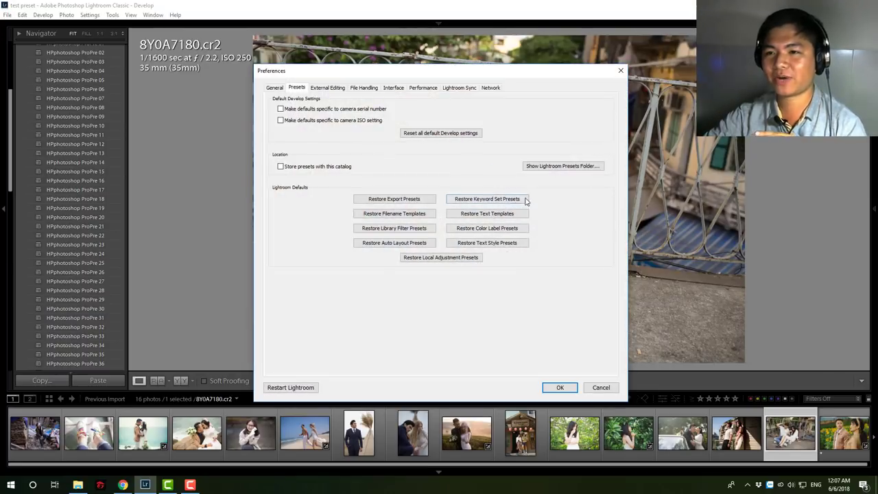
click(274, 88)
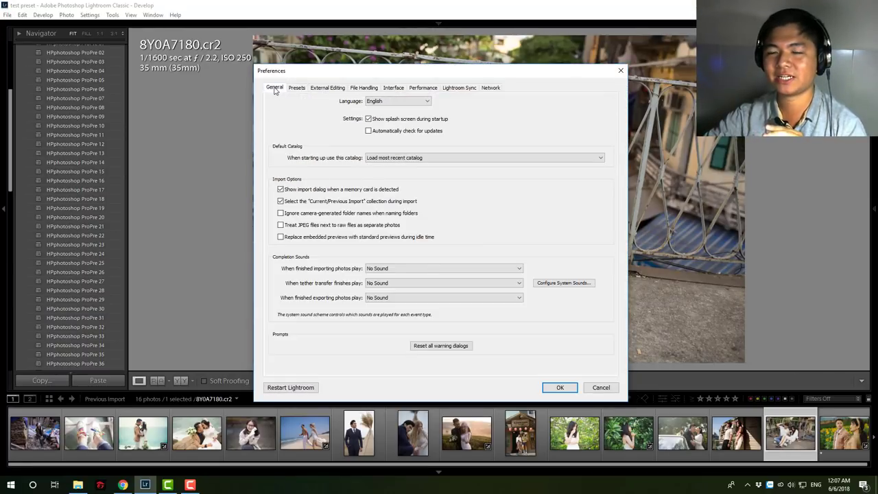
click(297, 88)
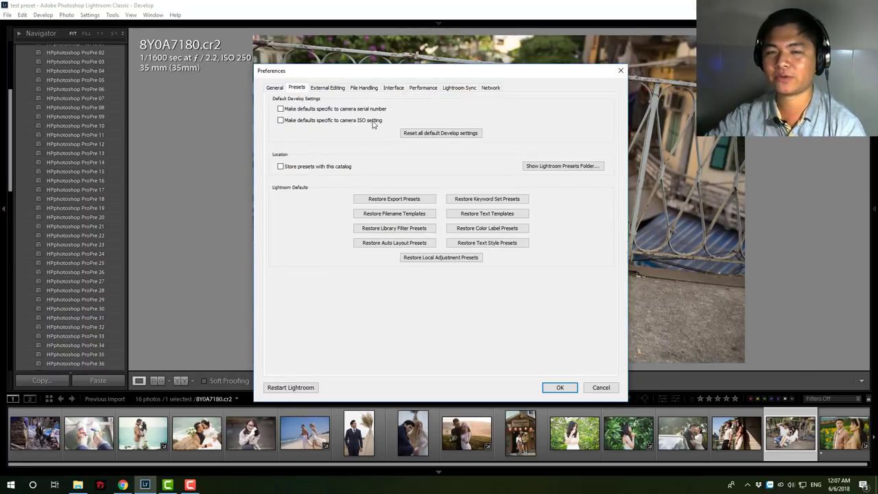
click(568, 168)
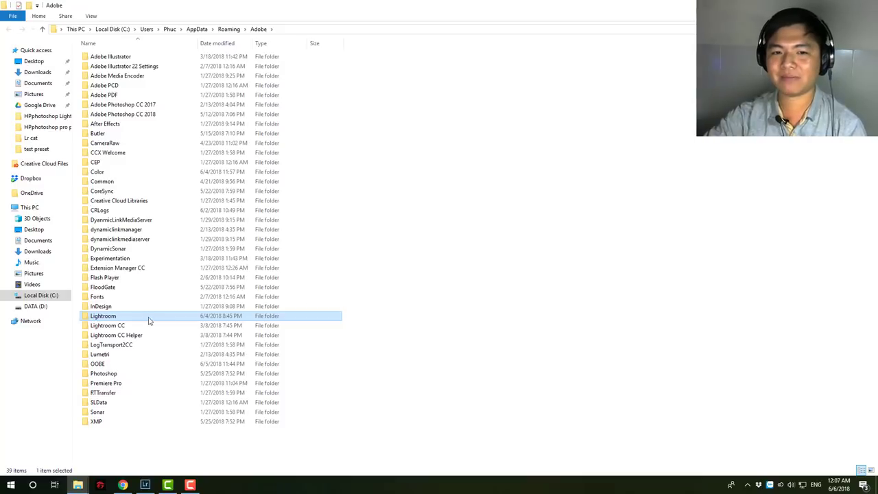
Browse Lightroom > Develop Presets and the D: LIGHTROOM preset folder, then cancel Preferences
double_click(111, 317)
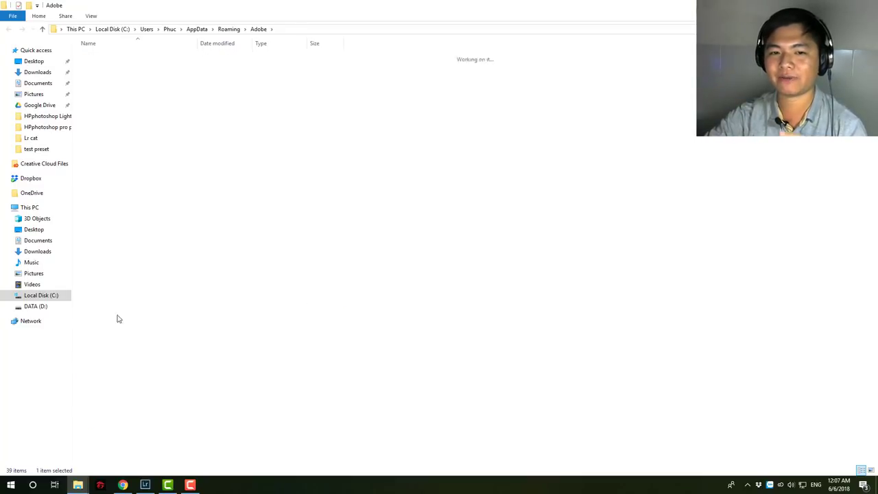
double_click(113, 114)
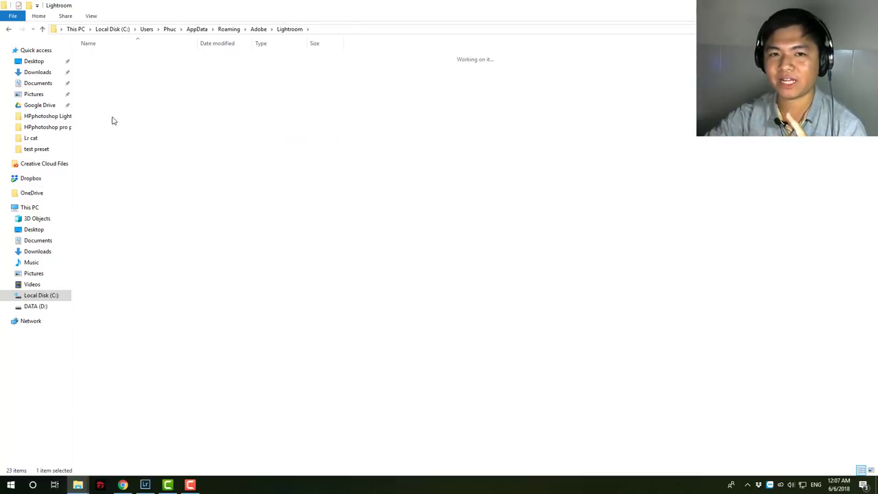
mouse_move(77, 484)
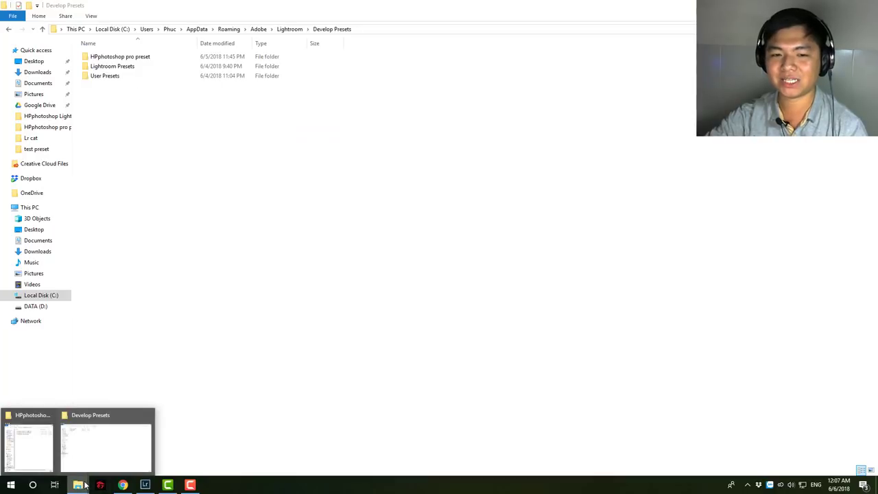
click(27, 443)
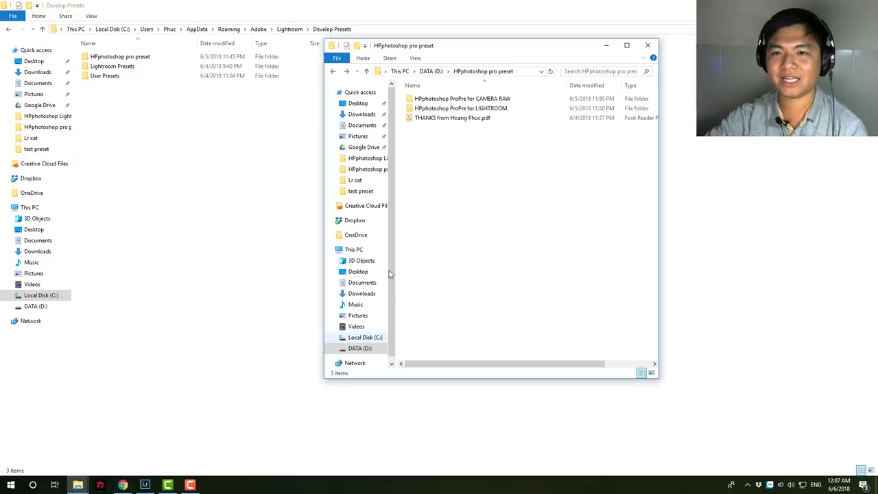
click(492, 110)
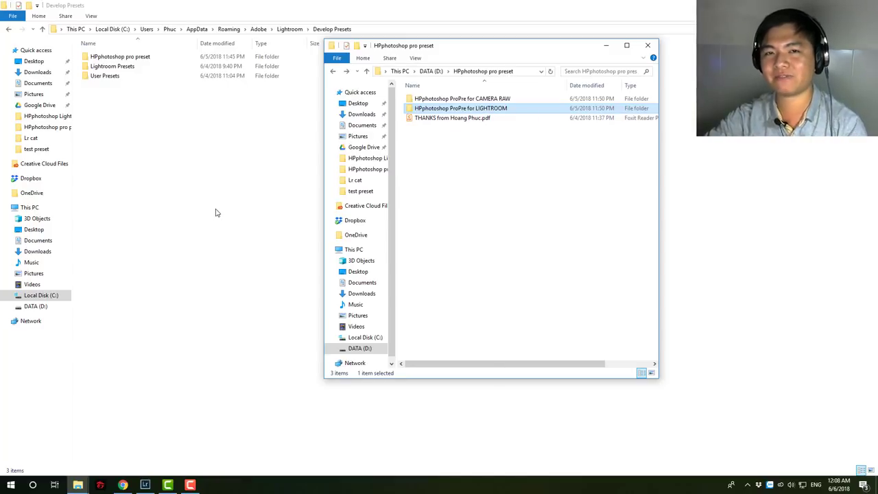
click(145, 484)
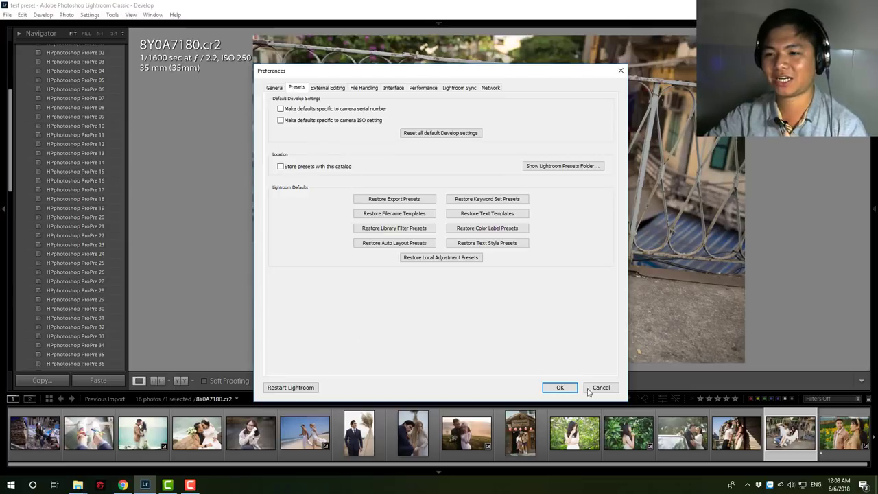
click(590, 388)
Navigate from Roaming\Adobe into the CameraRaw Settings folder
click(79, 485)
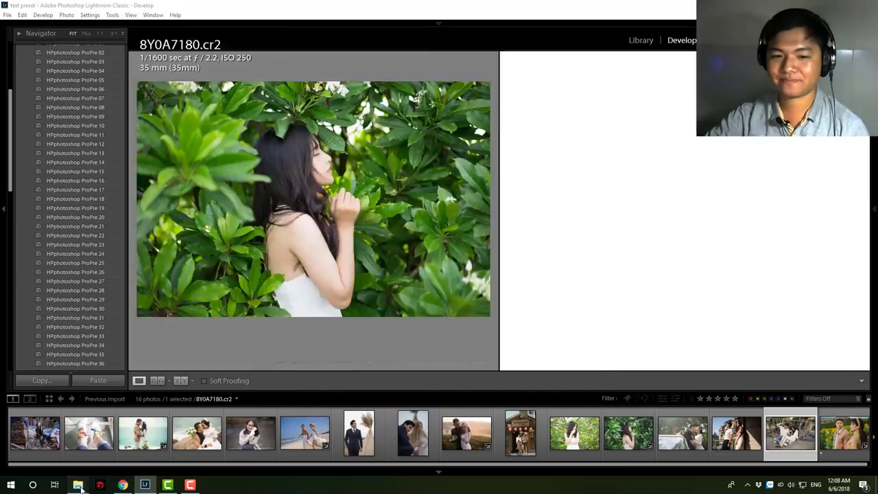
click(106, 442)
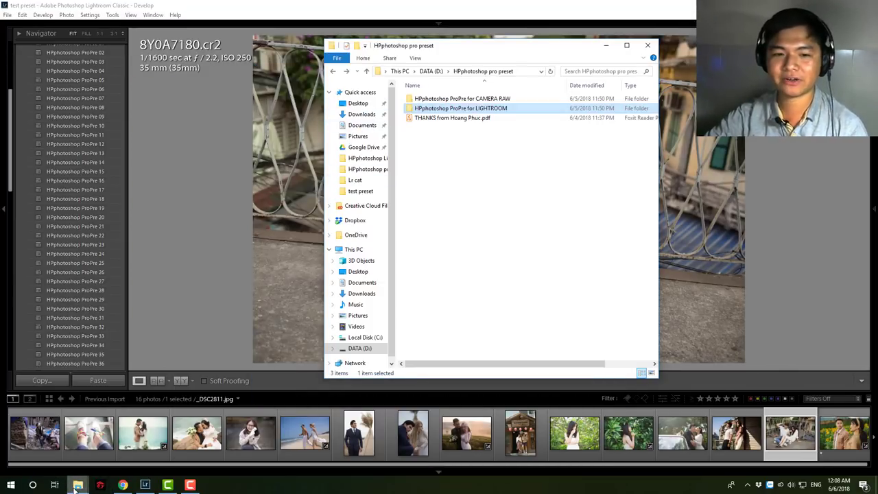
click(120, 446)
click(11, 29)
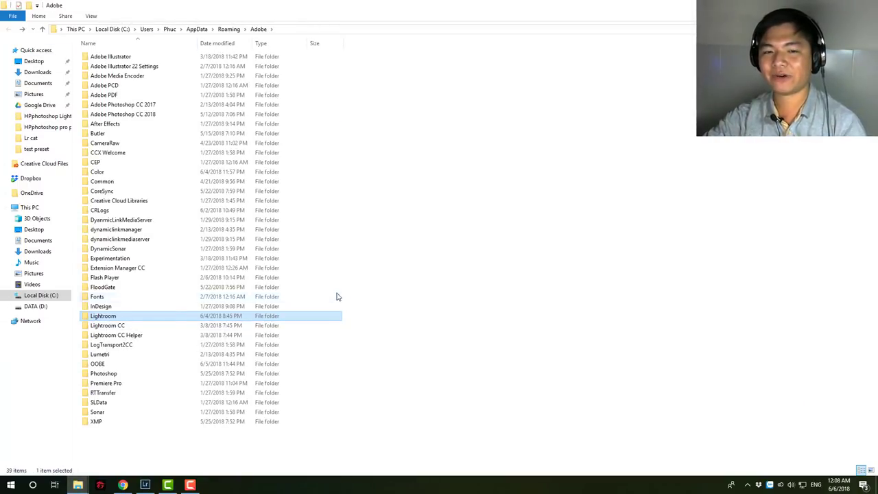
click(439, 325)
click(157, 315)
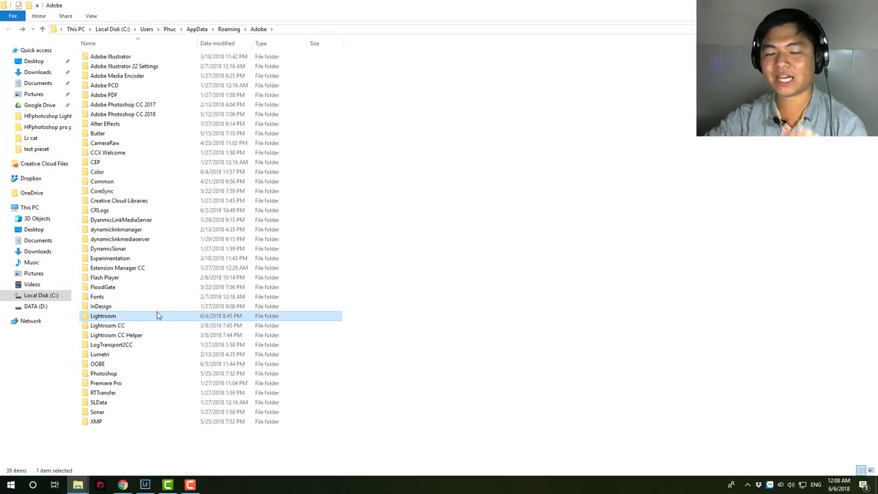
double_click(109, 144)
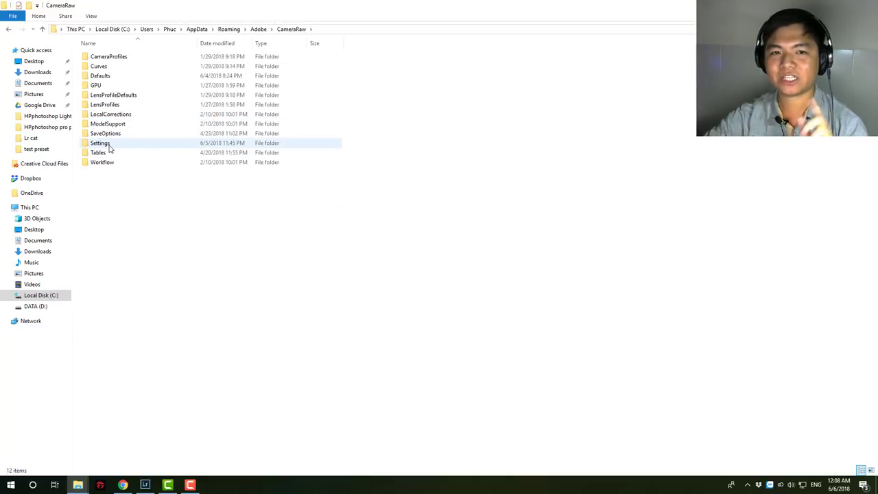
double_click(102, 143)
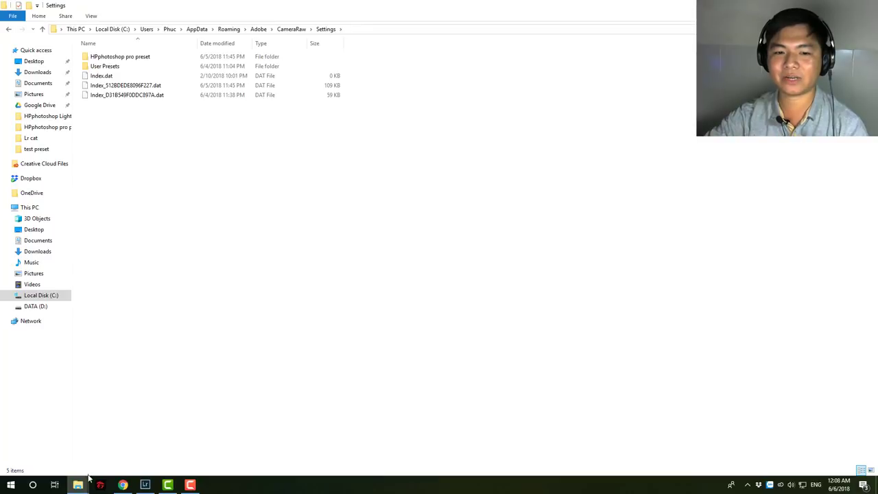
Open and leave the HPphotoshop ProPre for CAMERA RAW folder on DATA (D:)
mouse_move(78, 484)
click(37, 450)
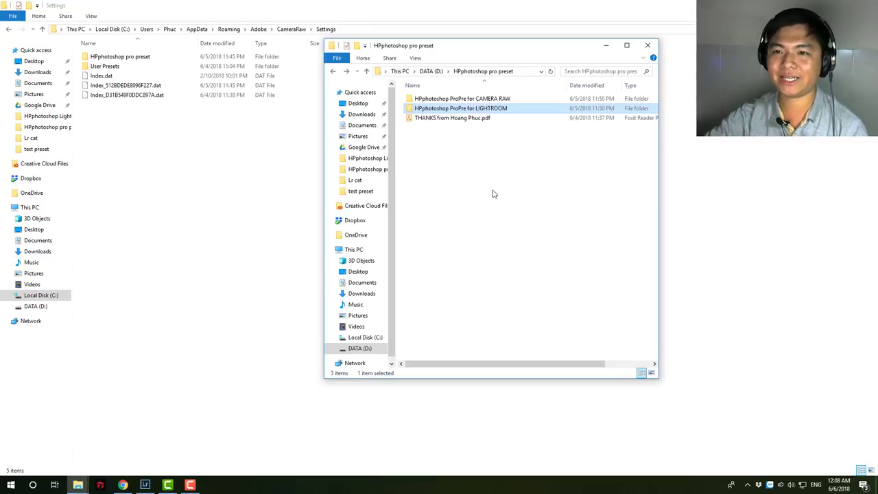
click(488, 99)
double_click(491, 100)
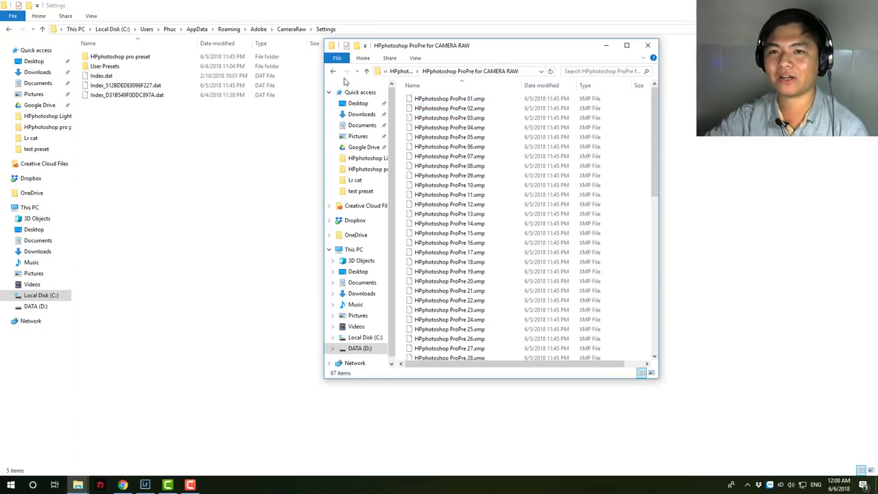
click(333, 71)
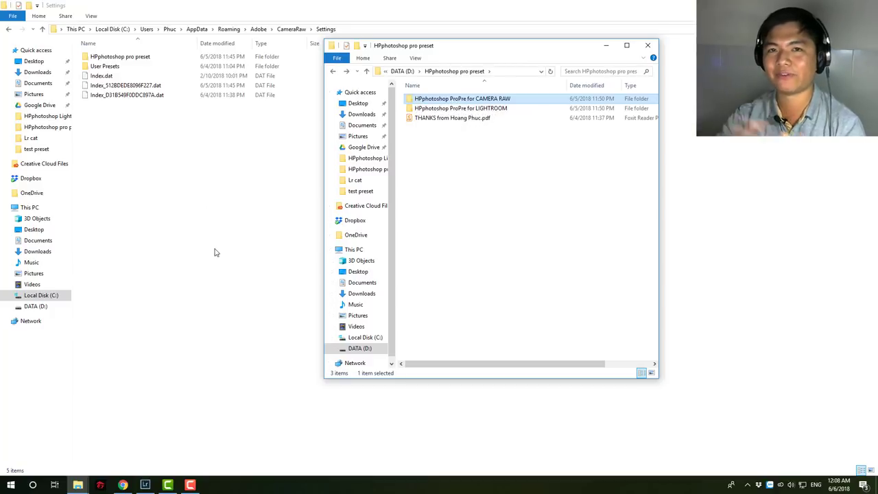